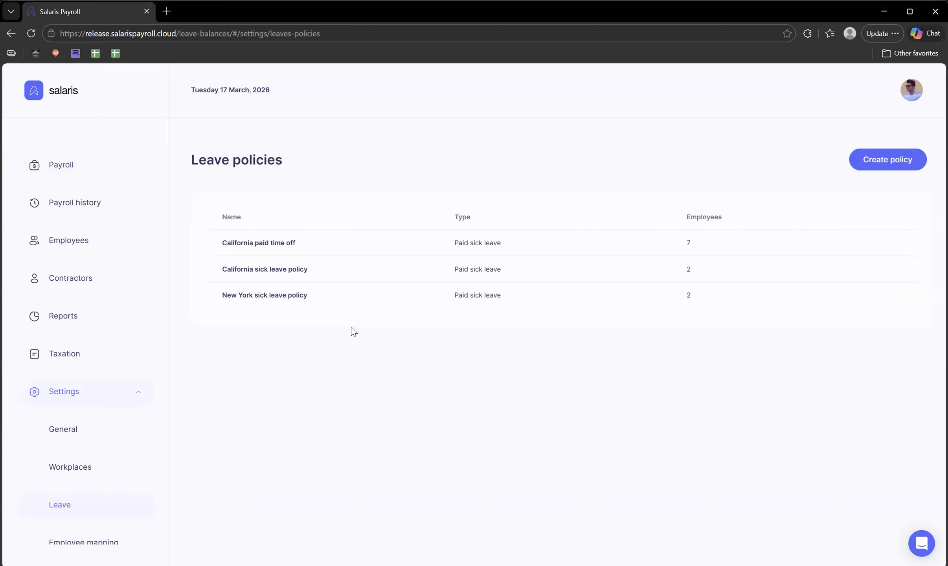
# Step: Create a leave policy named "Chicago paid time off policy" with the time off type Paid time off
pyautogui.click(900, 166)
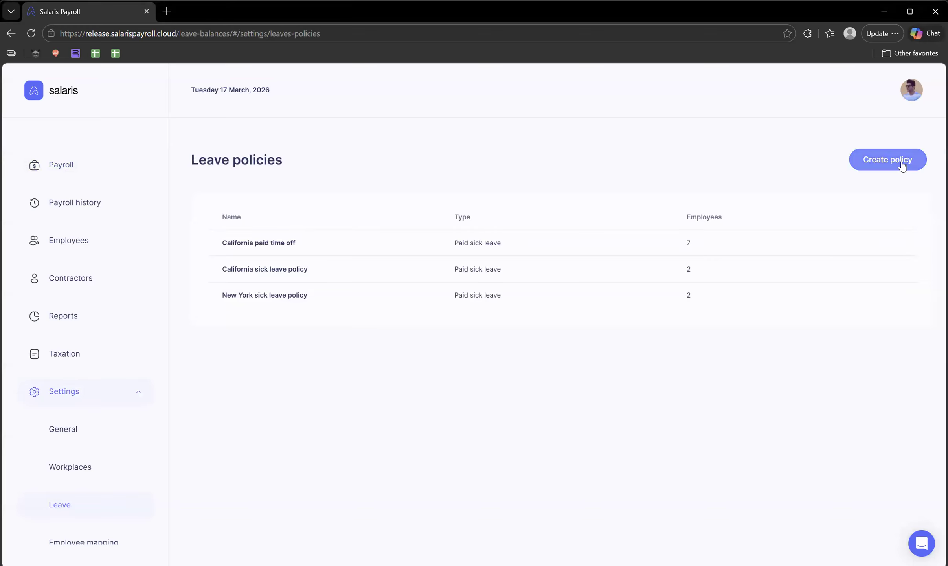
pyautogui.click(309, 272)
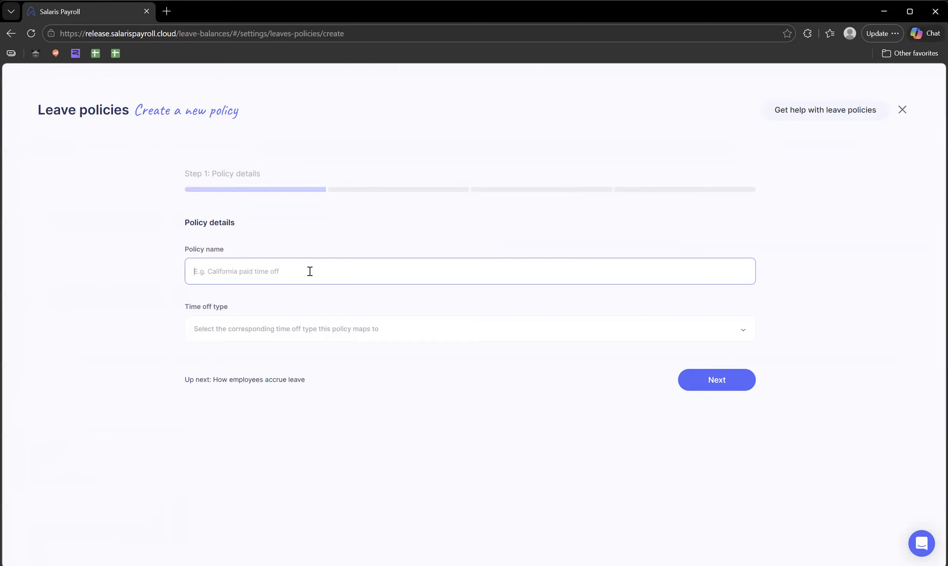
pyautogui.write('Chicago paid time off policy')
pyautogui.click(326, 328)
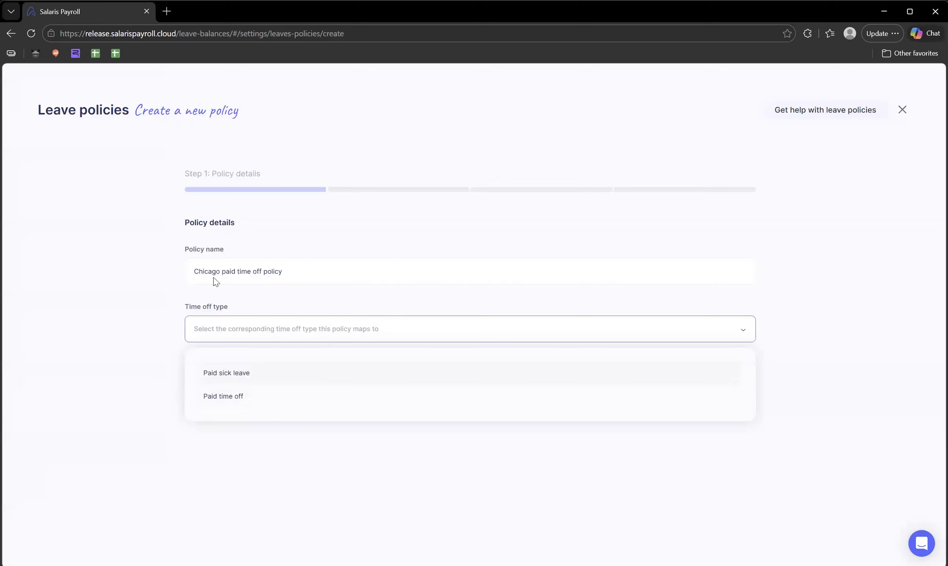
pyautogui.click(244, 398)
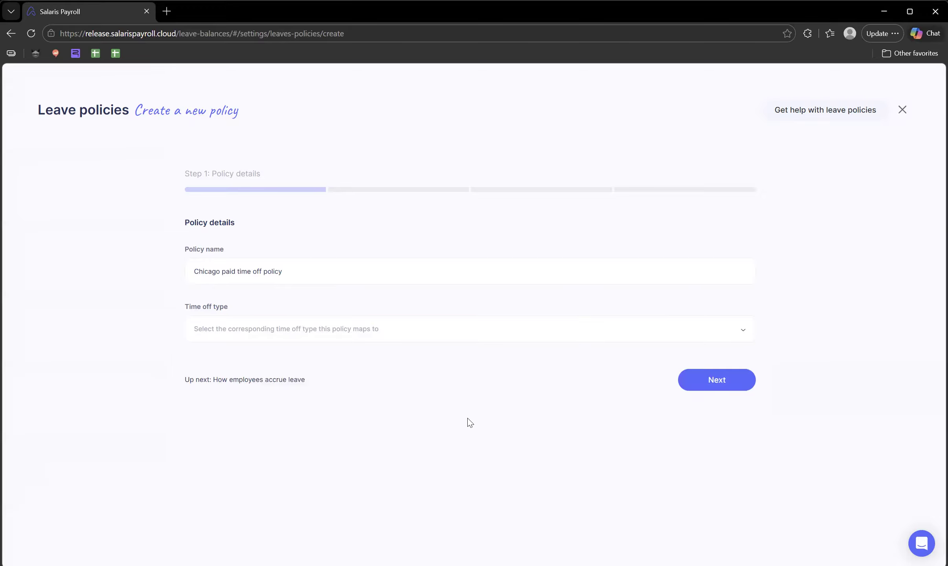
pyautogui.click(488, 339)
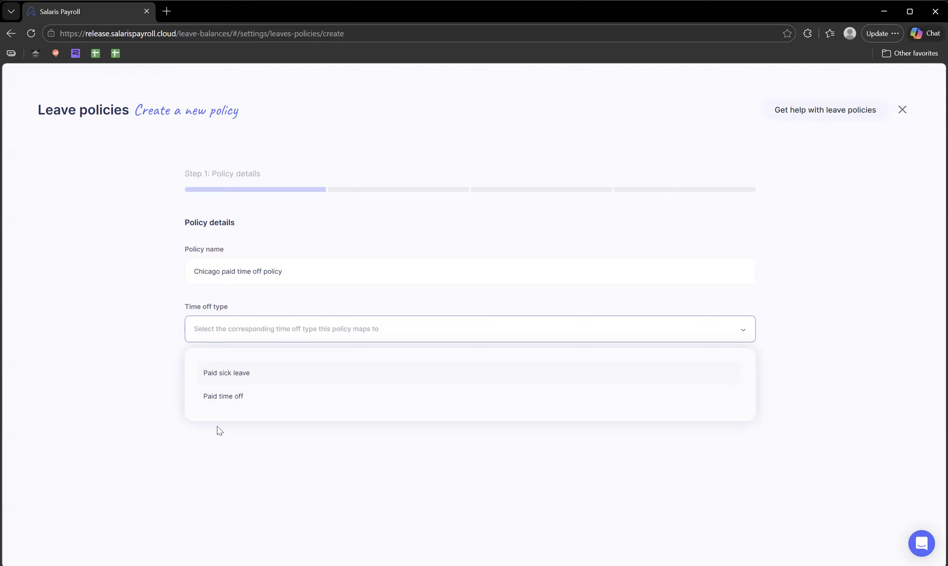
pyautogui.click(241, 397)
pyautogui.click(717, 379)
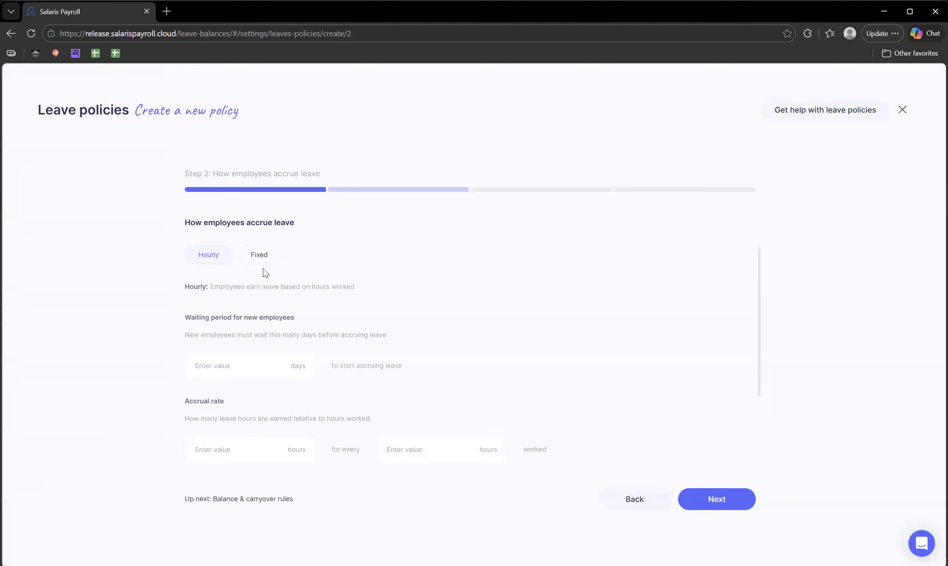
# Step: Use hourly accrual with 1 hour of leave for every 30 hours worked and a 30-day waiting period for new employees
pyautogui.click(260, 255)
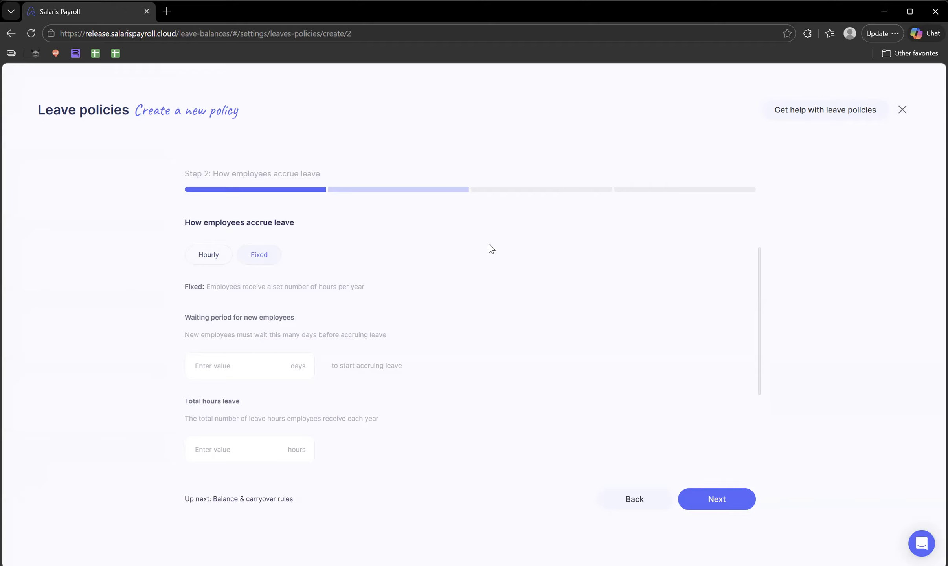
pyautogui.click(209, 259)
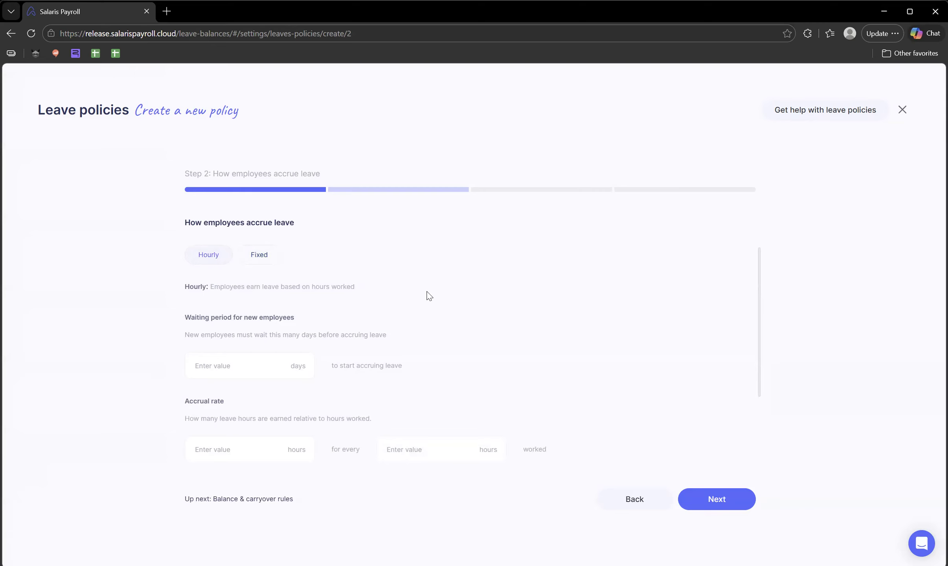
pyautogui.click(250, 453)
pyautogui.click(436, 449)
pyautogui.write('30')
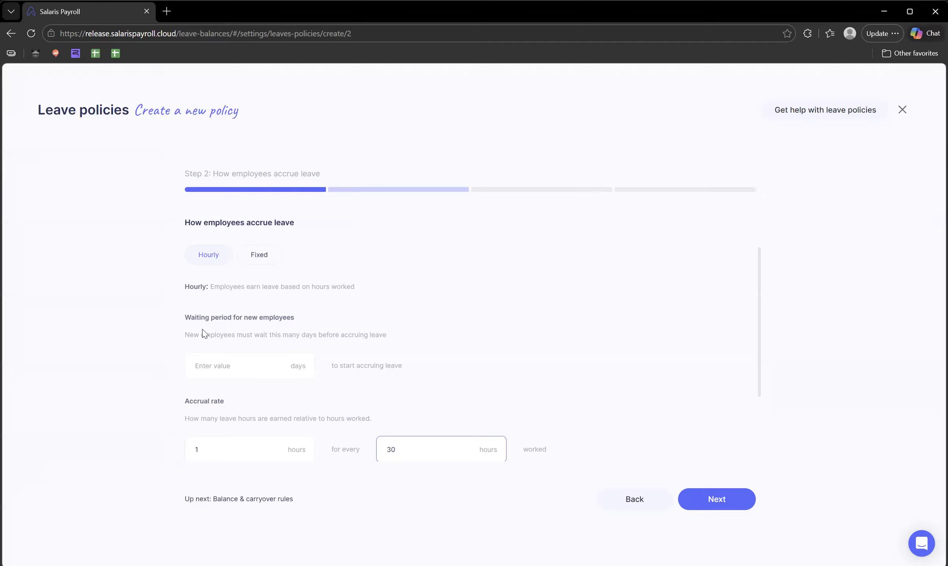
pyautogui.click(219, 368)
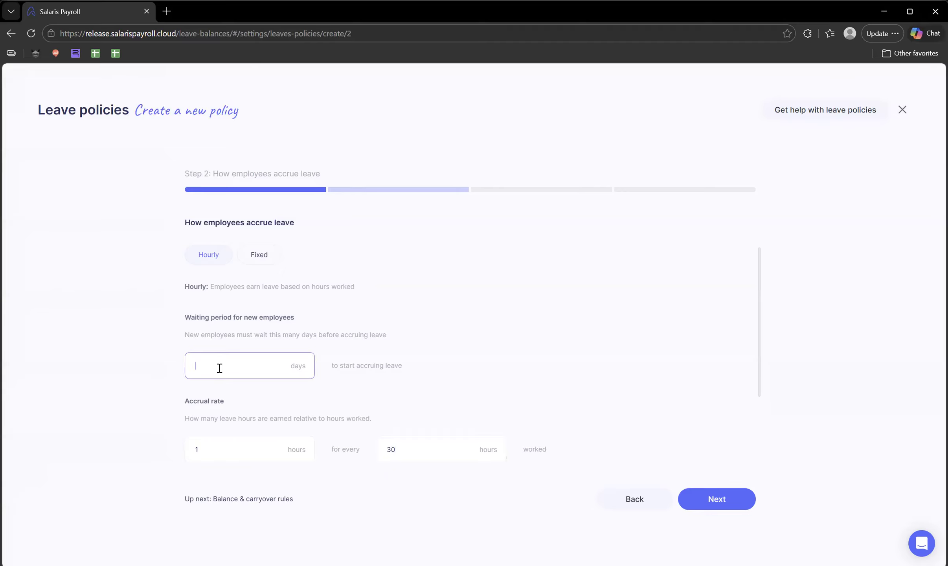
pyautogui.write('30')
# Step: Enable the annual accrual limit at 50 hours and continue to the balance and carryover rules
pyautogui.moveTo(758, 282); pyautogui.dragTo(747, 374)
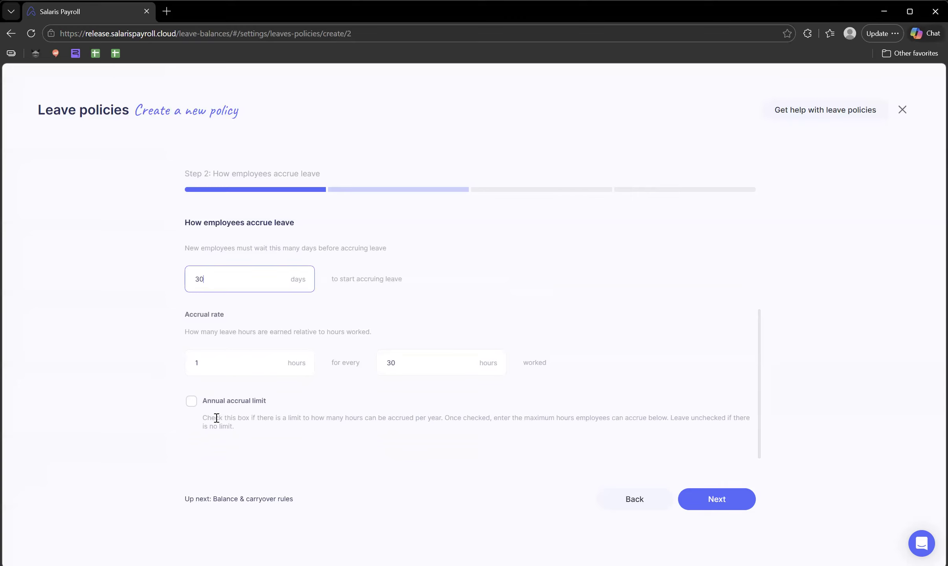
pyautogui.click(193, 405)
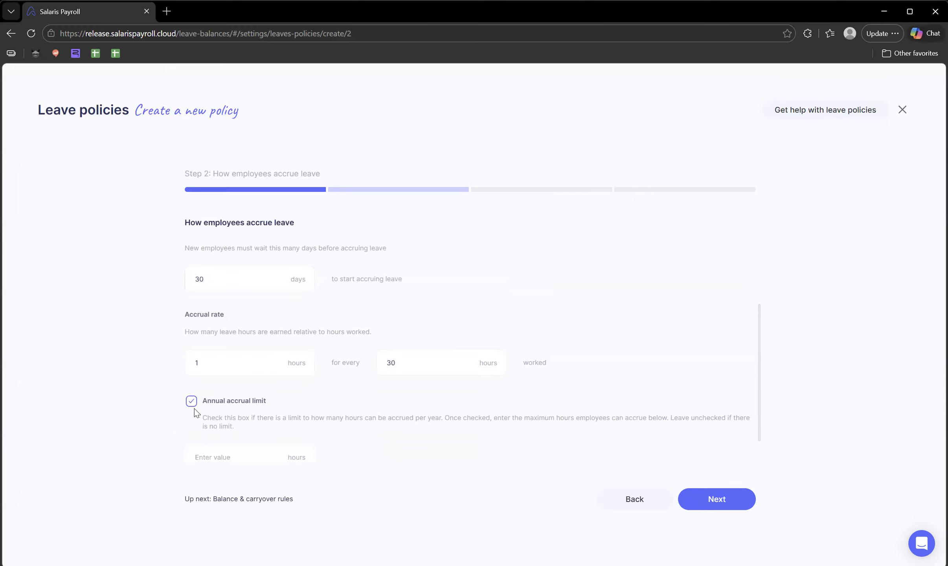
pyautogui.click(221, 453)
pyautogui.write('50')
pyautogui.click(699, 497)
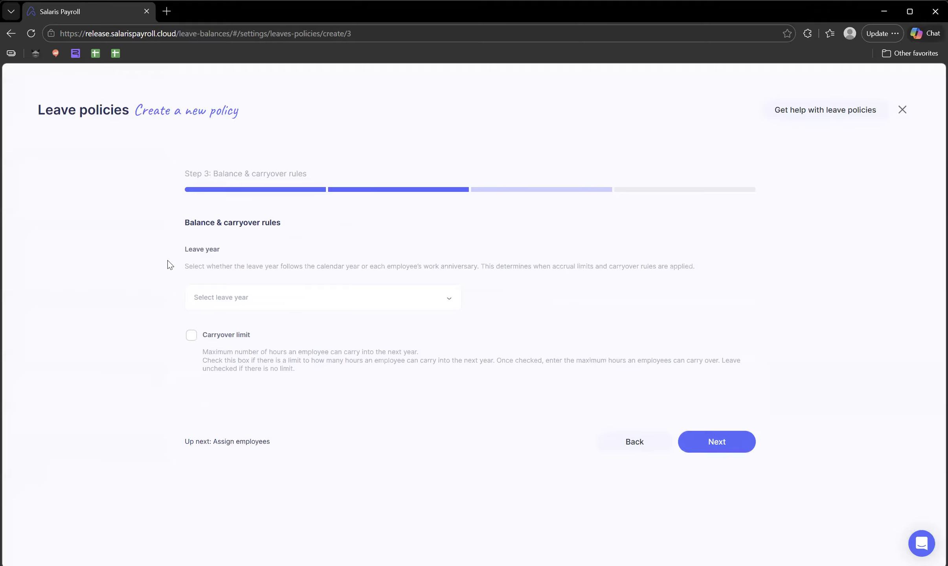
# Step: Set the leave year to Calendar year (starting Jan 1st) with a carryover limit of 15 hours, and continue to employee assignment
pyautogui.click(217, 298)
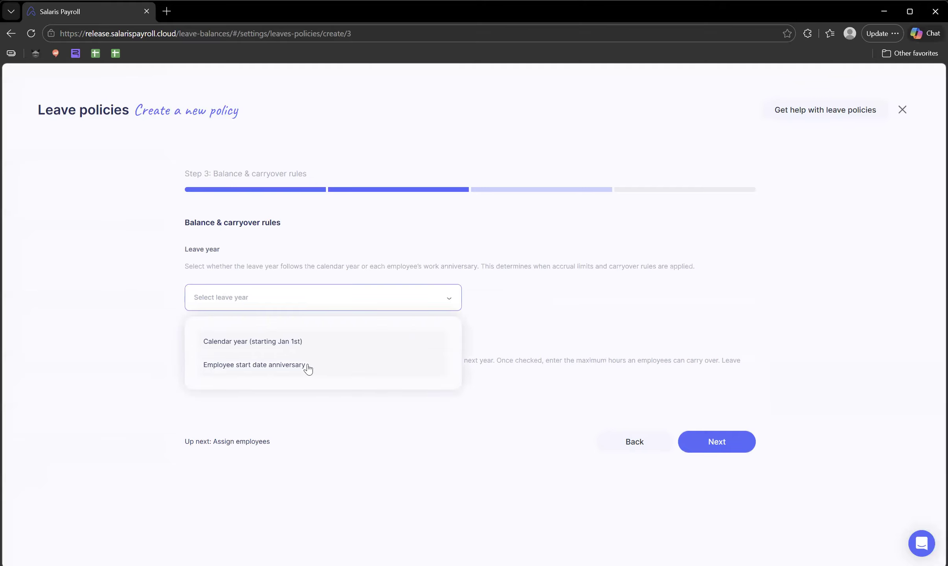
pyautogui.click(330, 342)
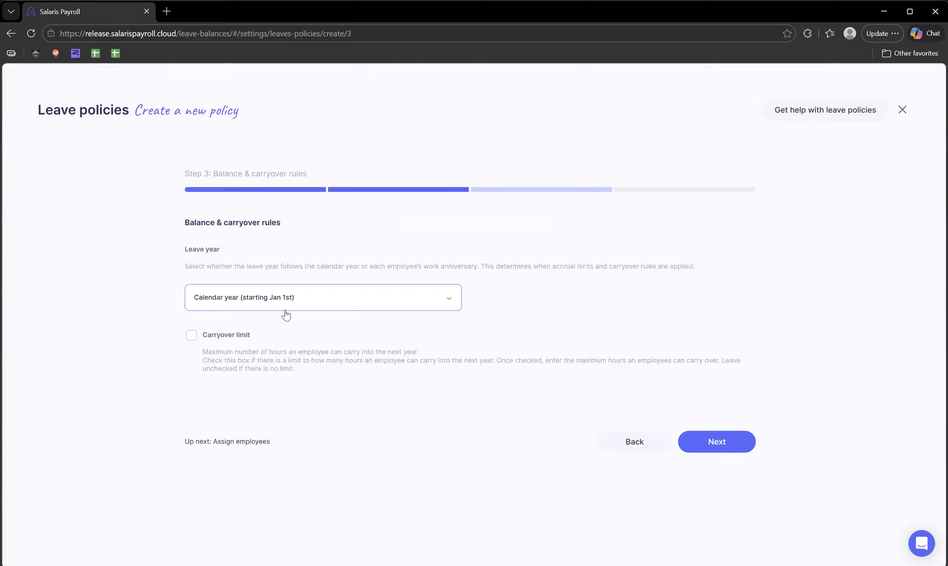
pyautogui.click(193, 341)
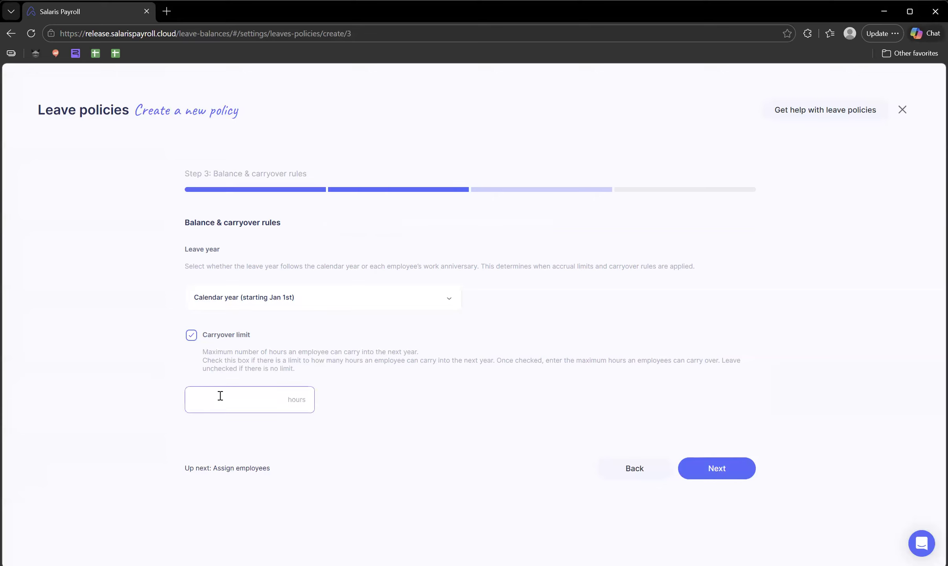
pyautogui.write('5')
pyautogui.click(712, 476)
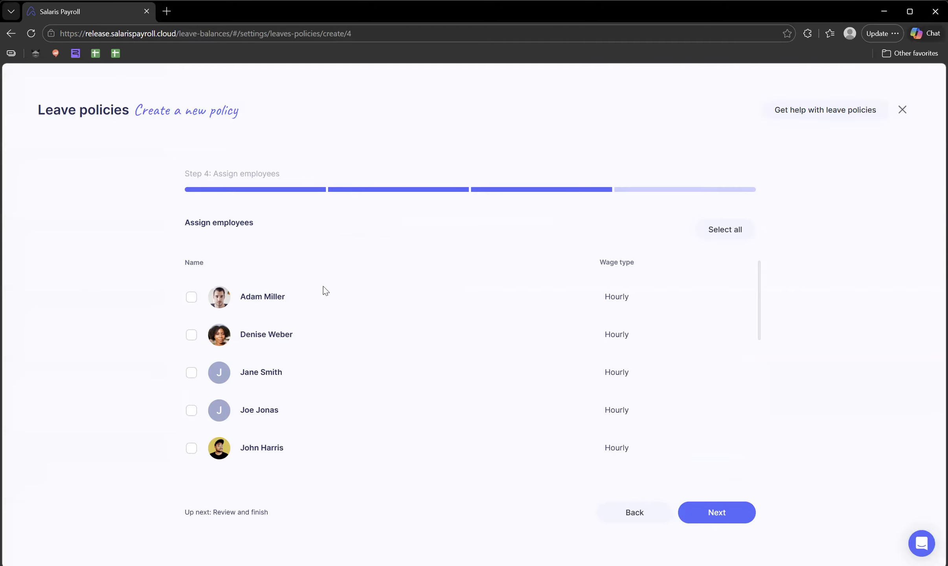
# Step: Assign the first, second and fifth listed employees to the policy
pyautogui.moveTo(758, 303); pyautogui.dragTo(762, 277)
pyautogui.click(191, 297)
pyautogui.click(192, 337)
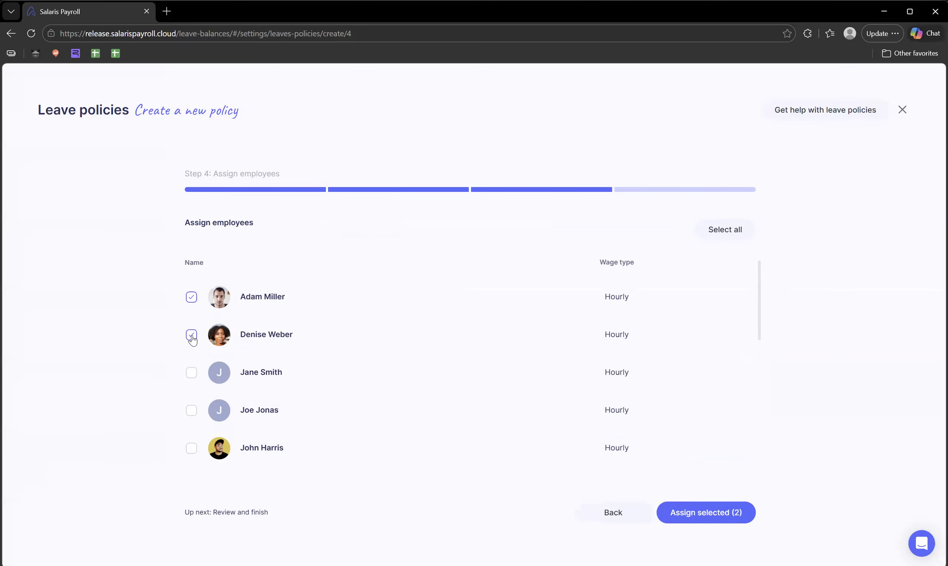
pyautogui.click(192, 450)
pyautogui.click(698, 516)
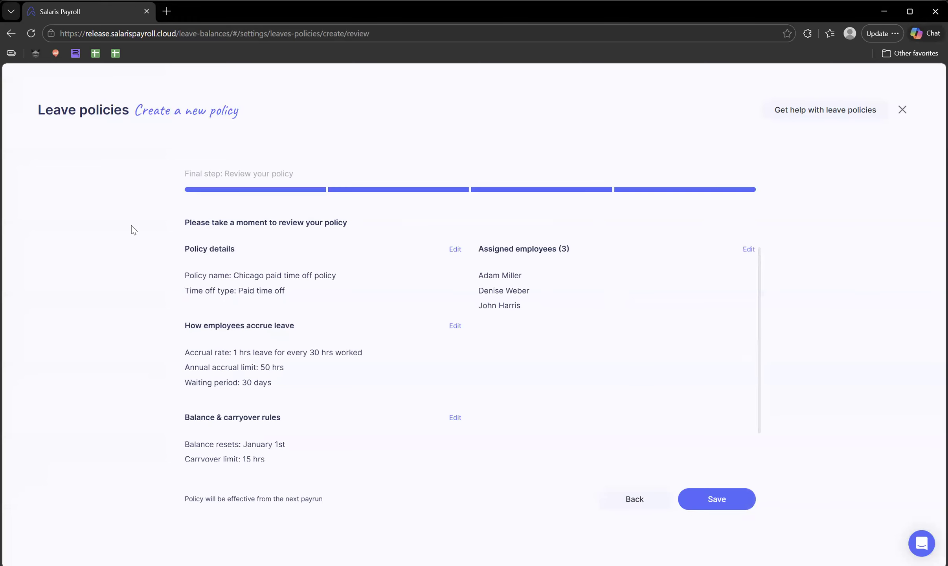
# Step: Review the policy summary and save the new Chicago paid time off policy
pyautogui.moveTo(760, 348); pyautogui.dragTo(750, 331)
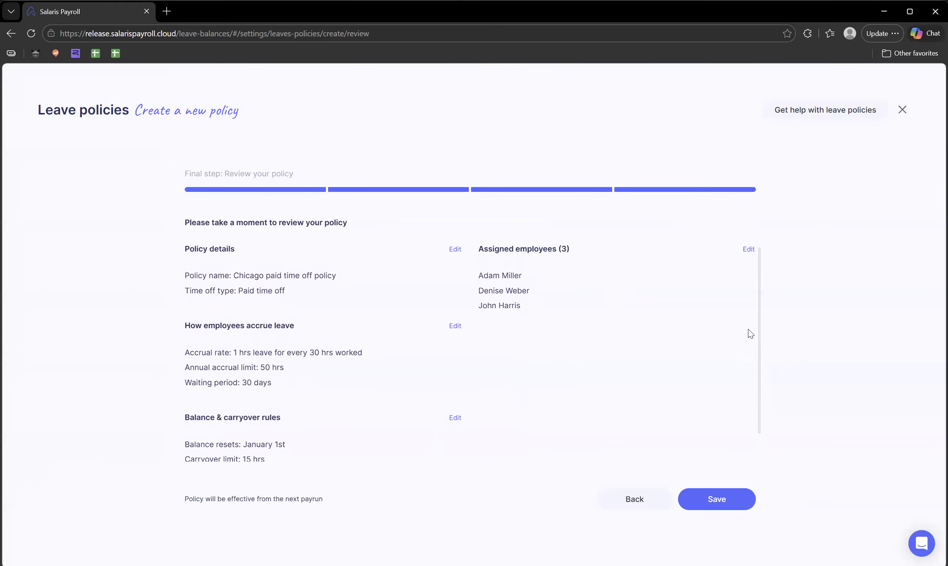
pyautogui.click(722, 490)
pyautogui.click(726, 500)
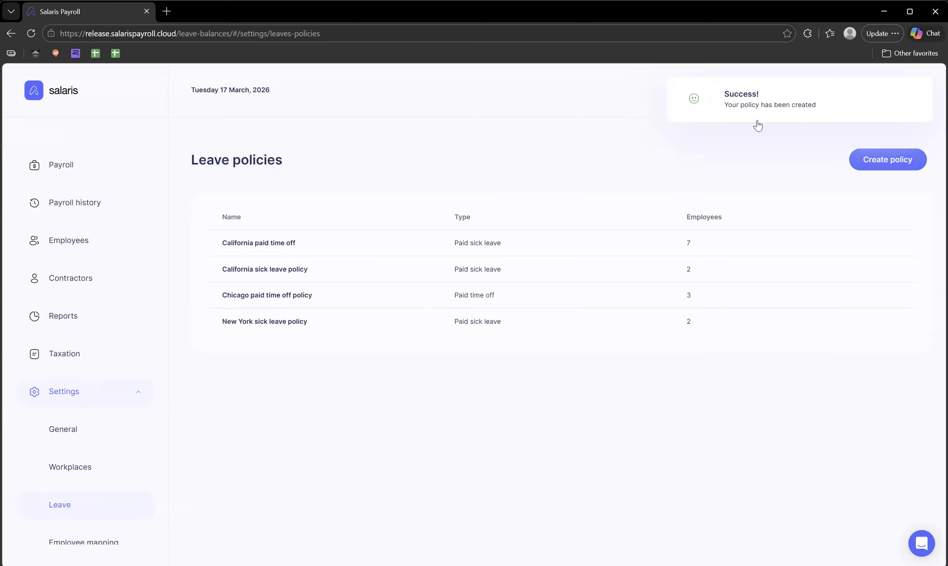
pyautogui.click(794, 122)
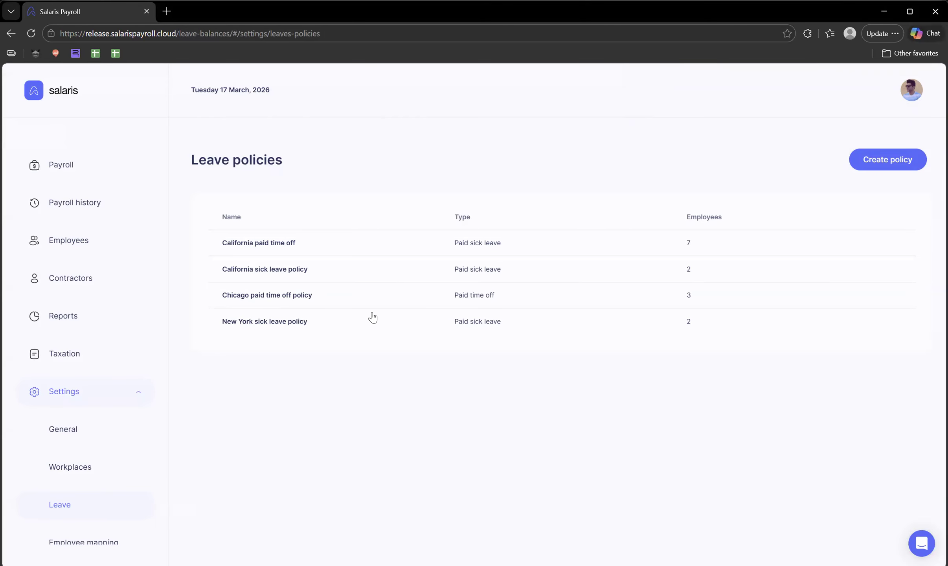
# Step: Examine the saved Chicago policy's details and its employee assignment options, and close it without changes
pyautogui.click(343, 299)
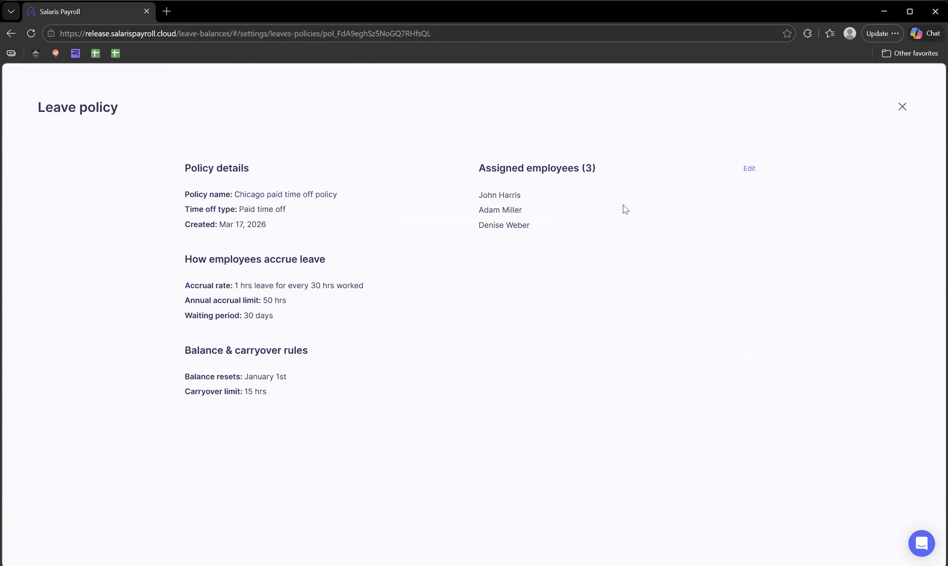
pyautogui.click(749, 169)
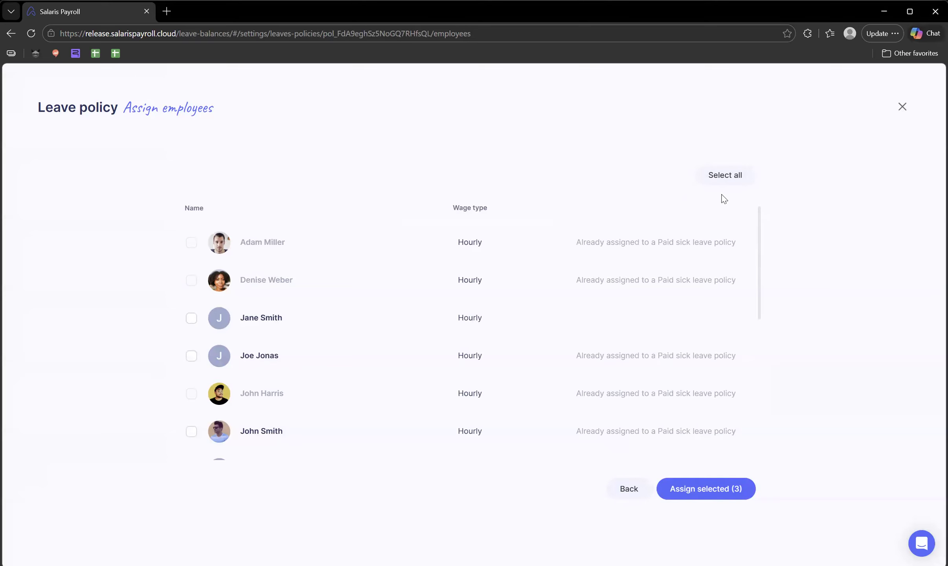
pyautogui.click(903, 107)
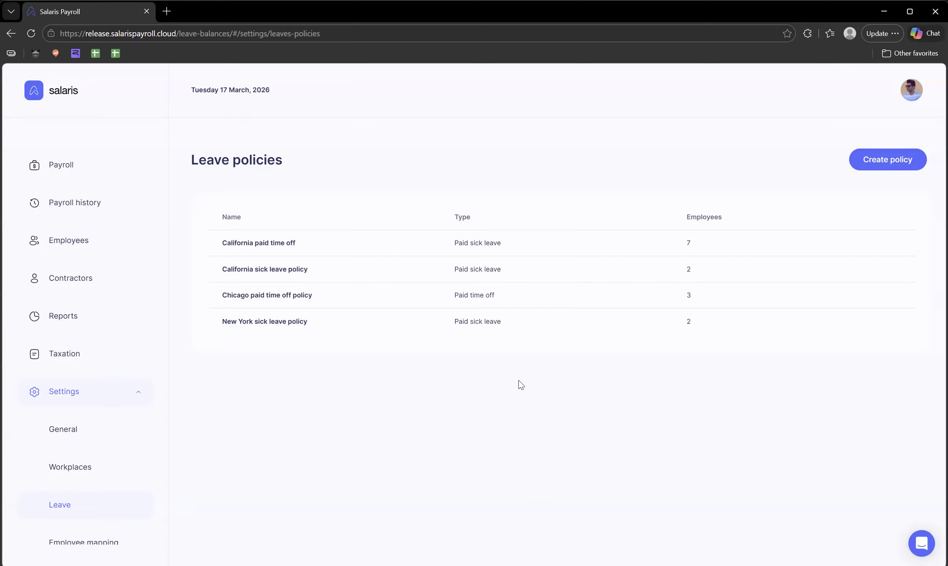
# Step: In the employees' leave balances, set the fifth listed employee's paid sick leave balance to 7.5 hours
pyautogui.click(79, 239)
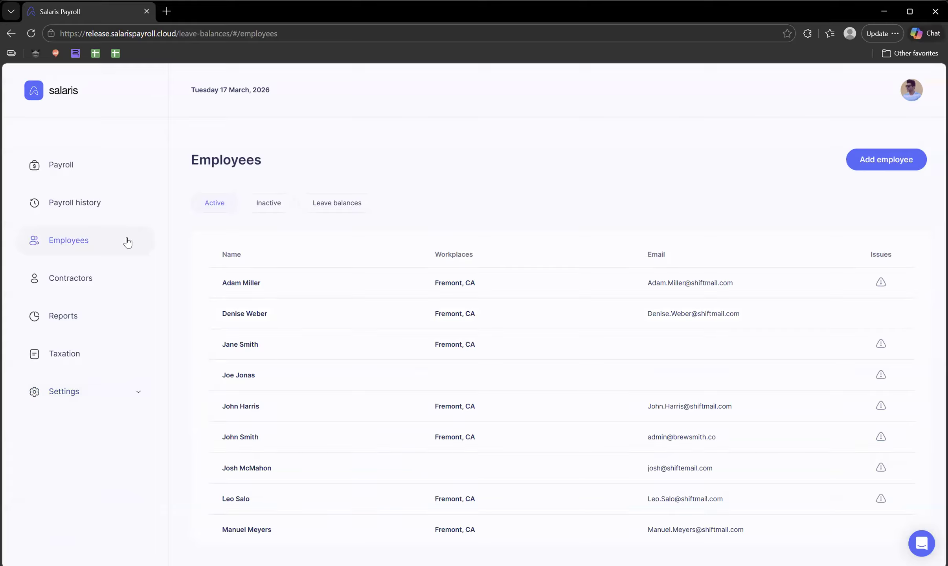
pyautogui.click(333, 213)
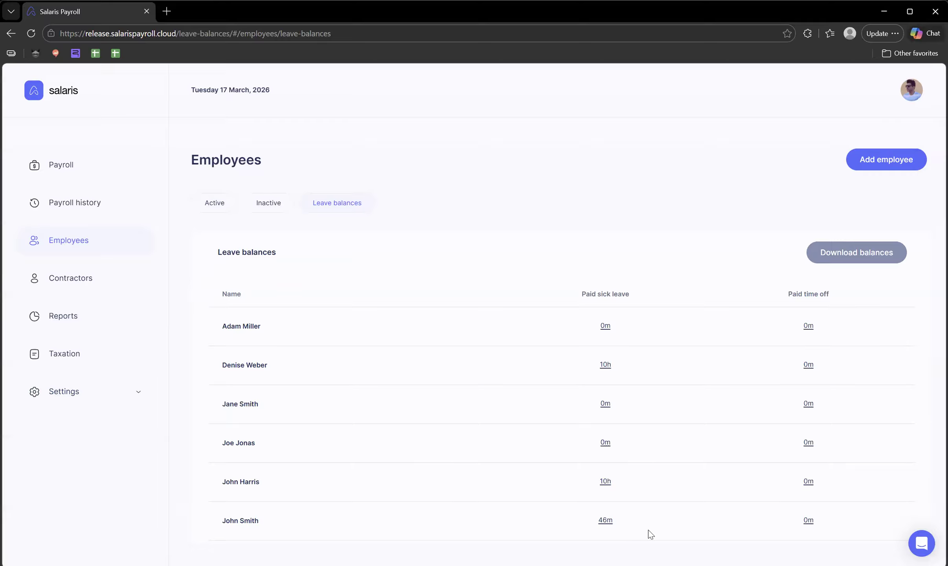
pyautogui.click(609, 482)
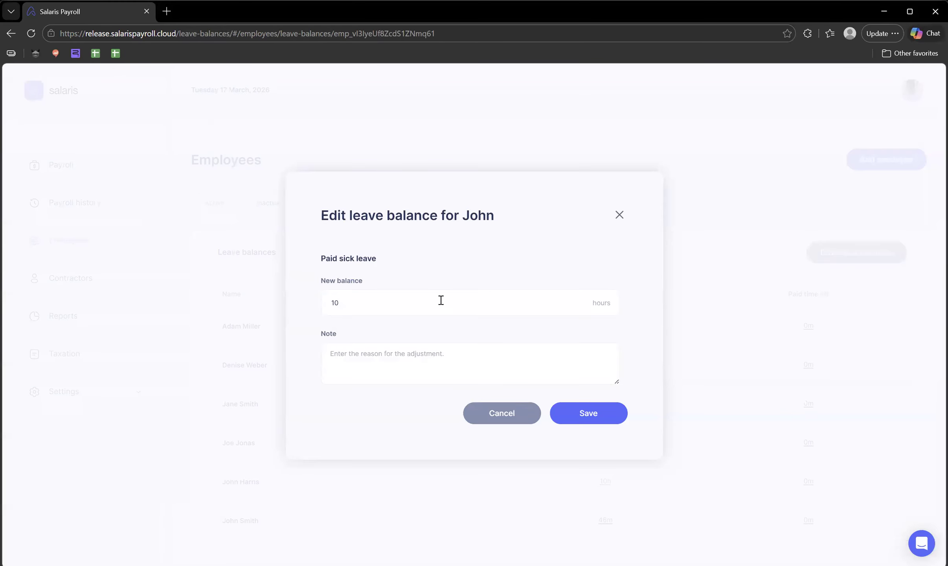
pyautogui.click(380, 304)
pyautogui.press('BackSpace')
pyautogui.press('BackSpace')
pyautogui.write('7.5')
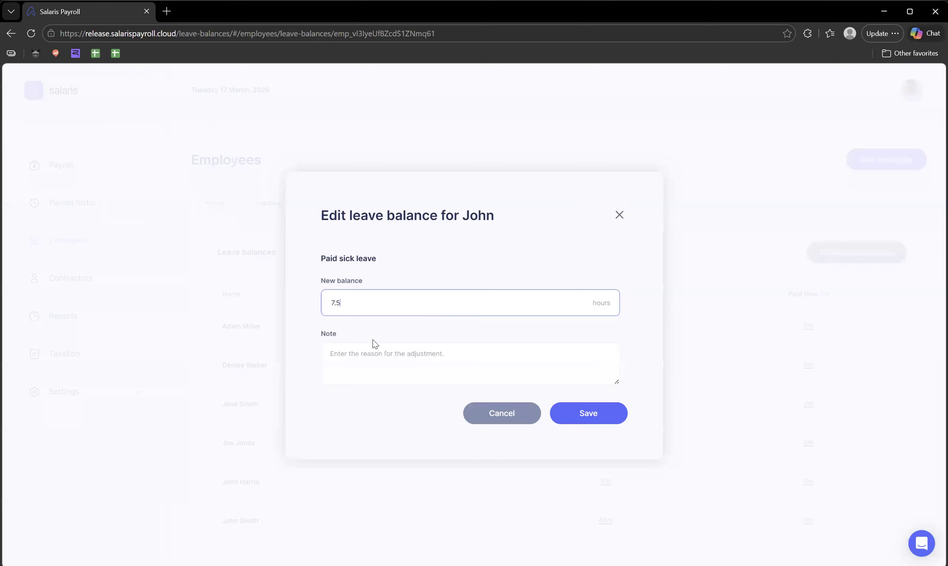
# Step: Add the note "Dentist adjustment" to the sick leave balance change, and save and confirm it
pyautogui.click(370, 353)
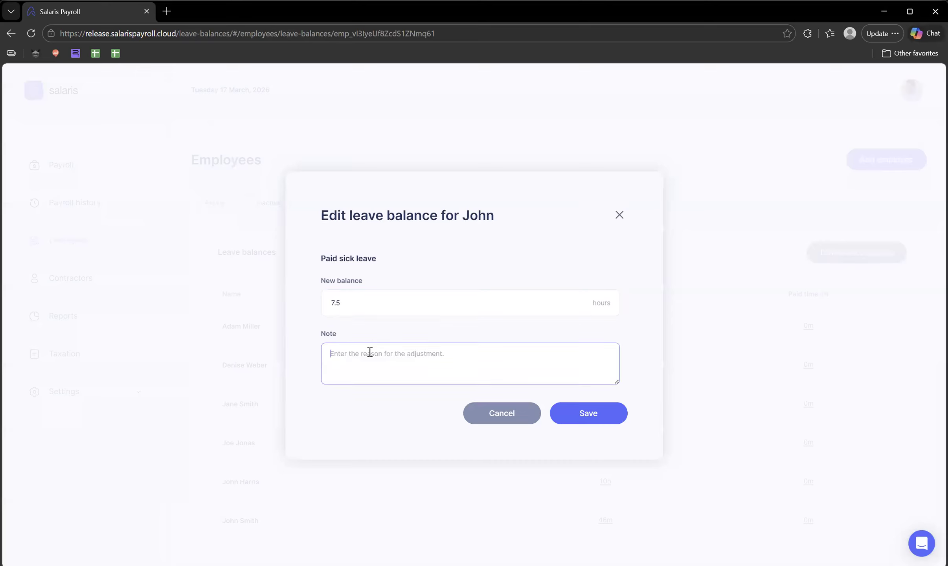
pyautogui.write('Dentist adjustment')
pyautogui.click(601, 418)
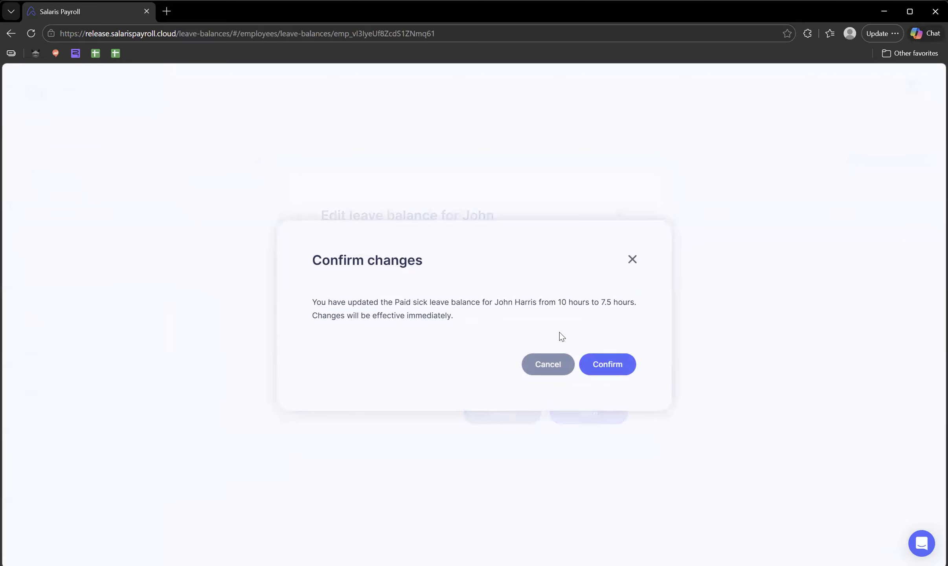
pyautogui.click(607, 364)
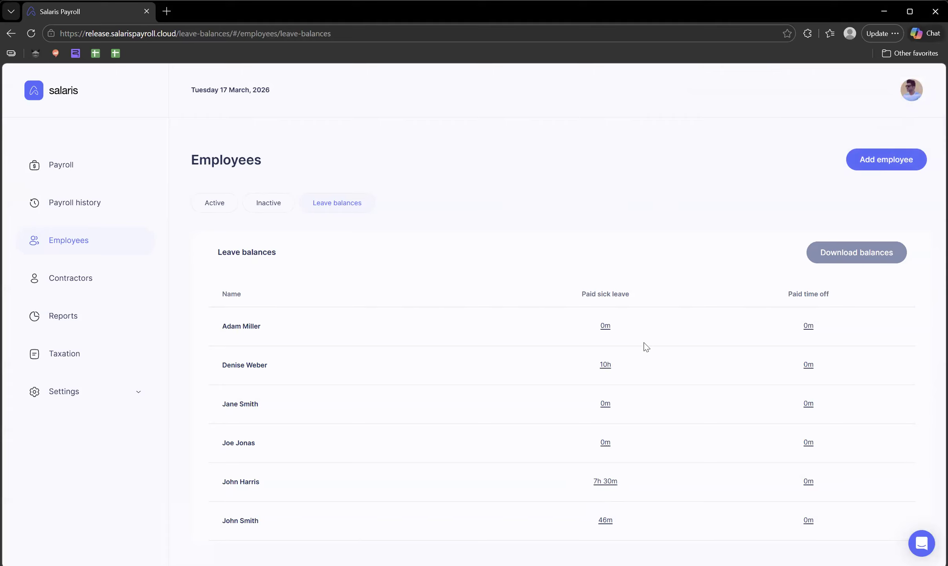
# Step: Download the employee leave balances as a CSV file and dismiss the downloads list
pyautogui.click(848, 253)
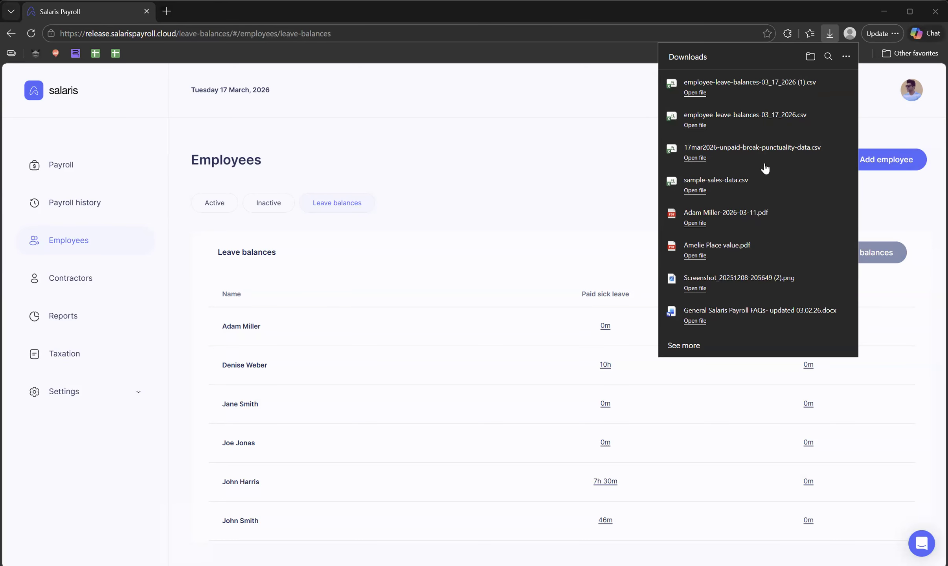
pyautogui.click(587, 282)
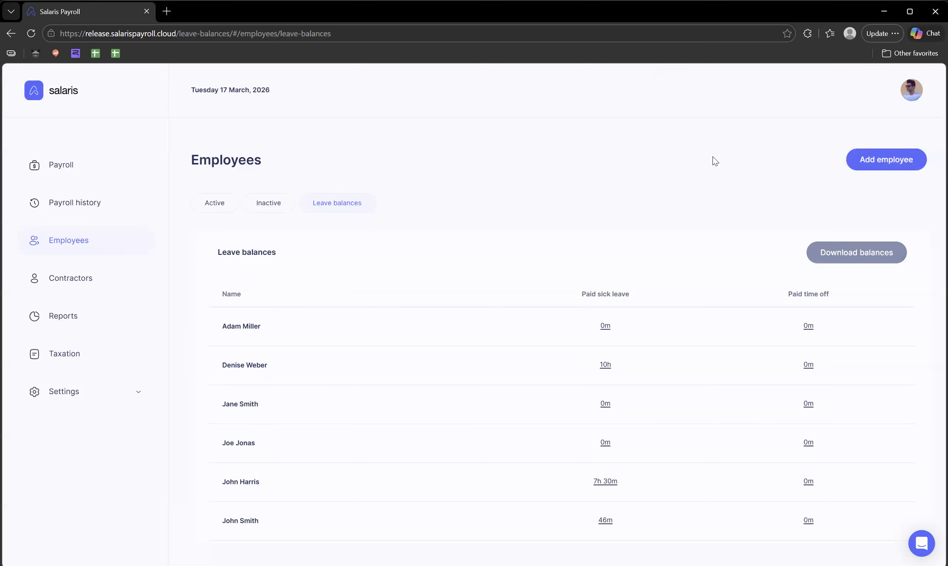